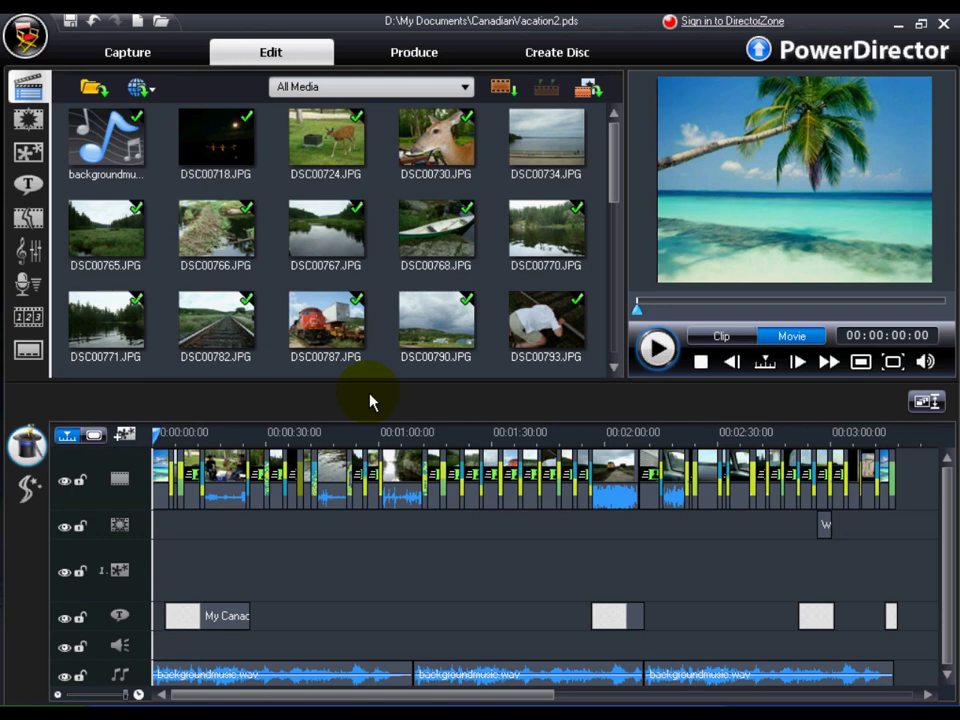
Open the Production Wizard and choose to create a video file
{"action": "left_click", "coordinate": [424, 60]}
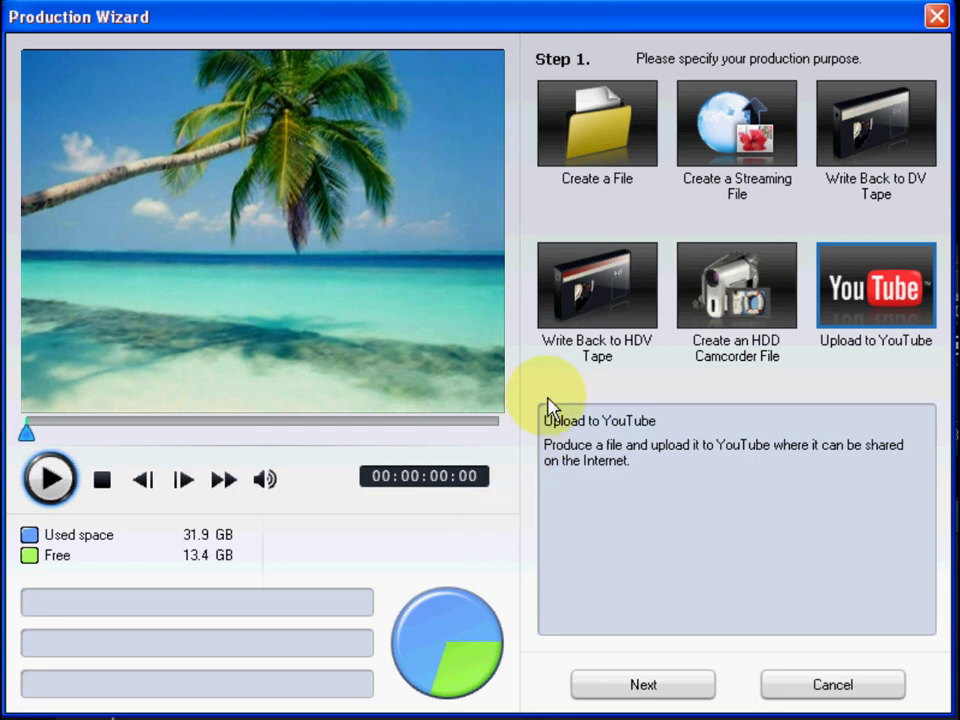
{"action": "left_click", "coordinate": [610, 140]}
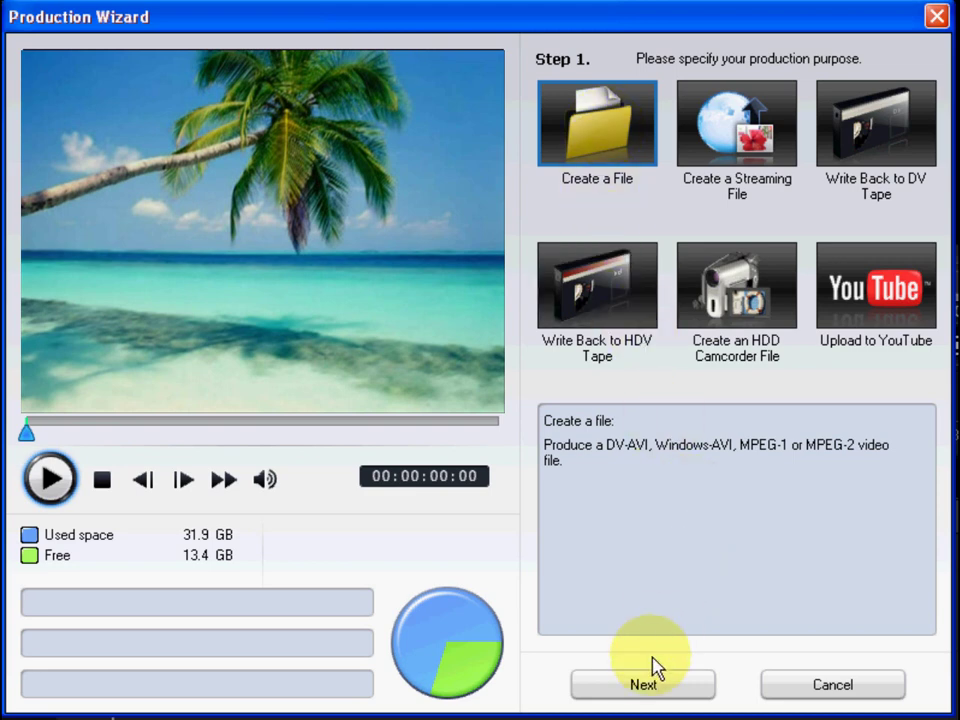
{"action": "left_click", "coordinate": [640, 686]}
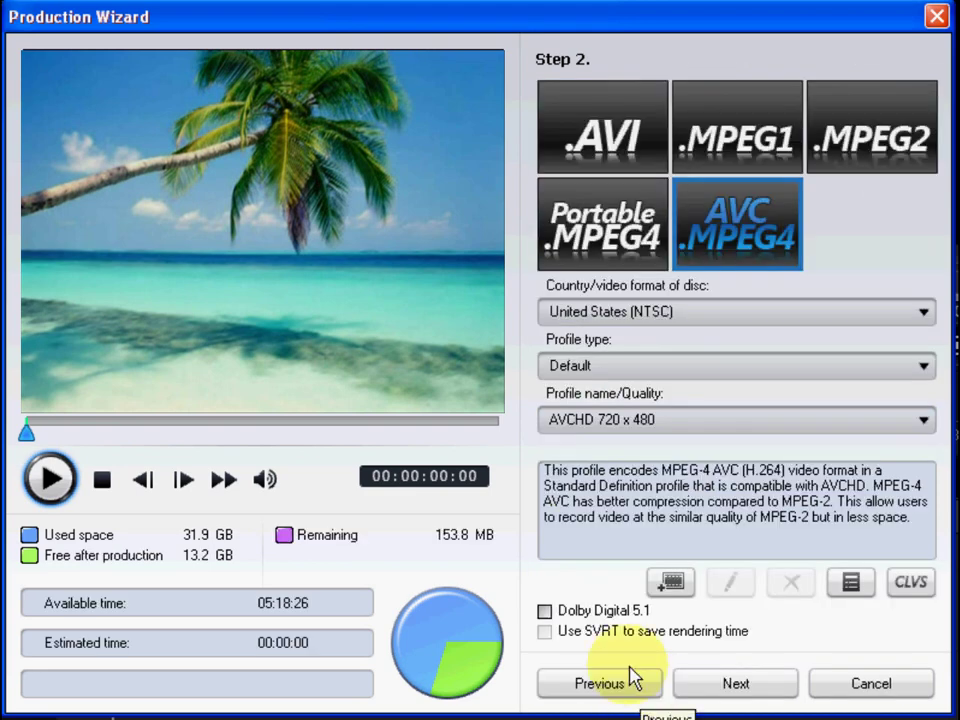
Compare the AVI, MPEG-2, Portable MPEG-4 and AVC MPEG-4 formats, then choose Upload to YouTube instead
{"action": "left_click", "coordinate": [590, 155]}
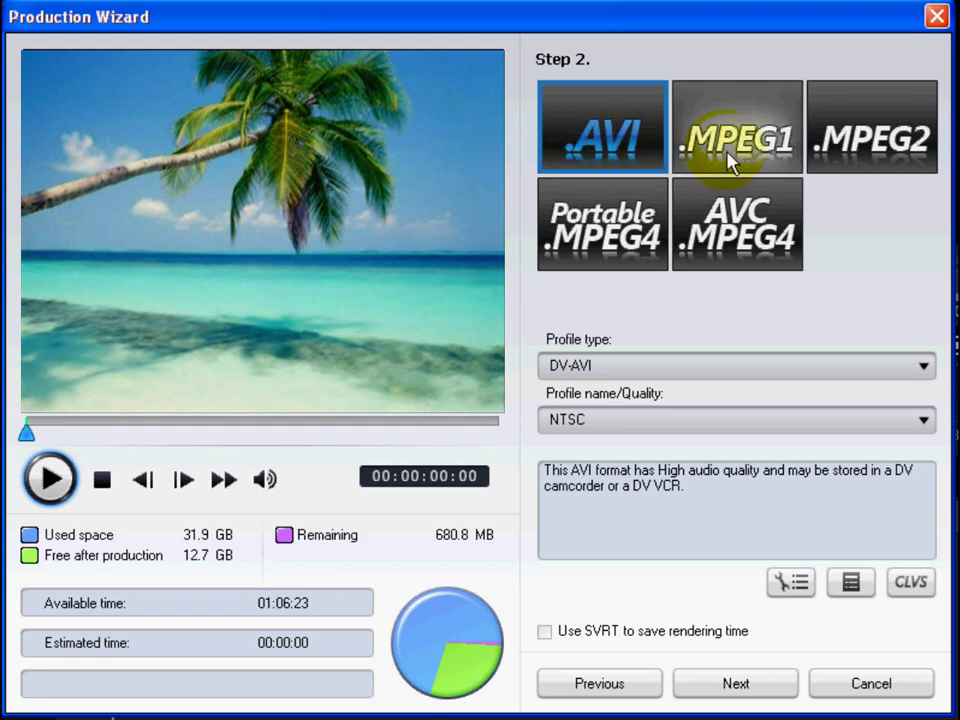
{"action": "left_click", "coordinate": [868, 150]}
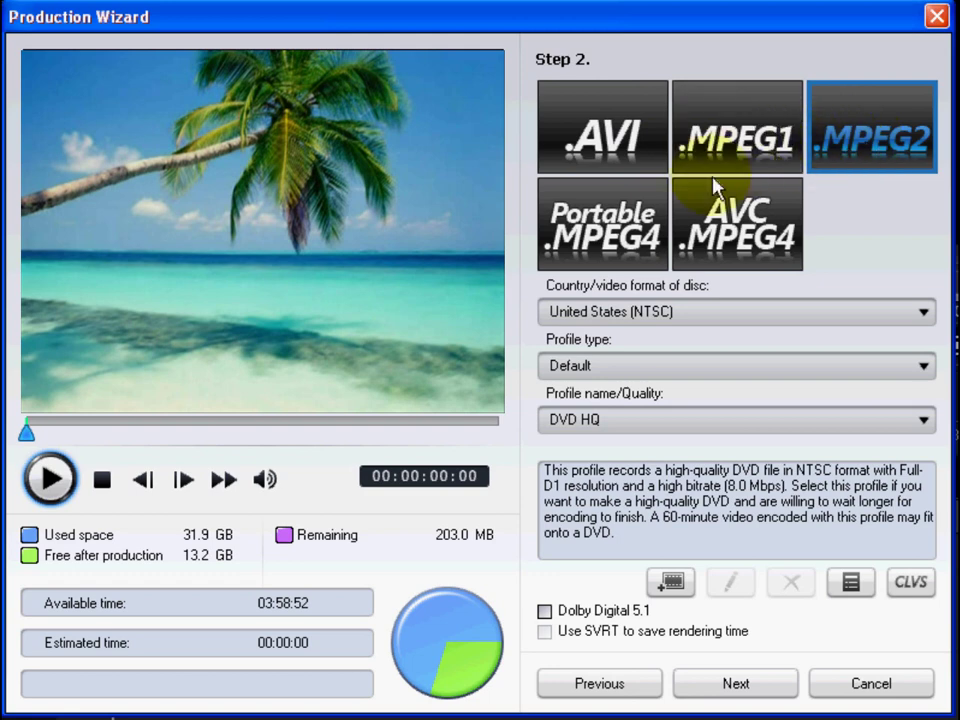
{"action": "left_click", "coordinate": [610, 255]}
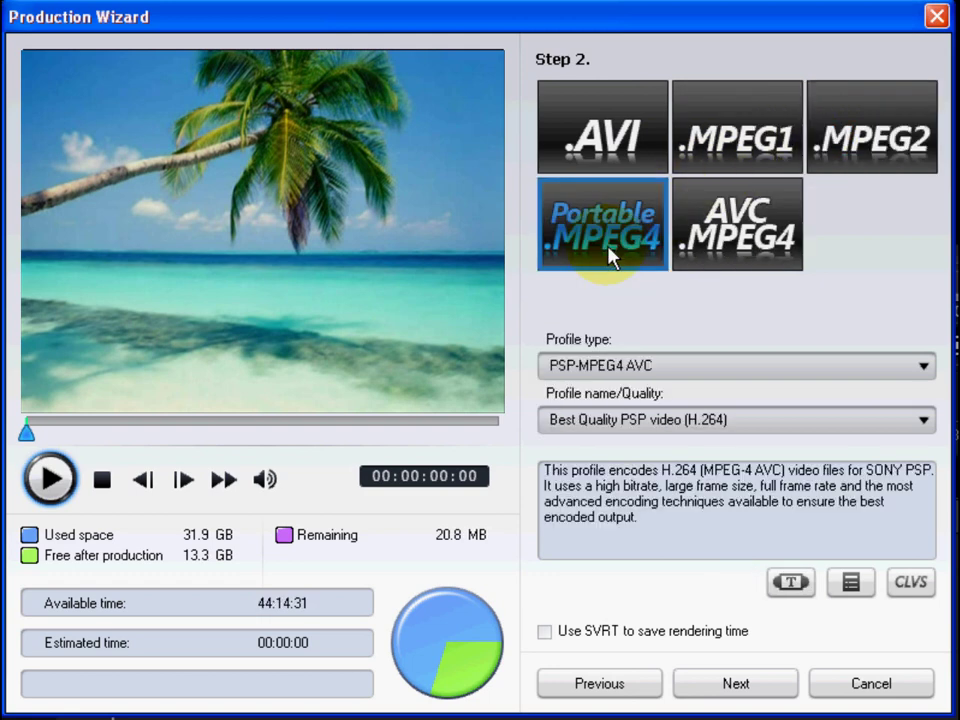
{"action": "left_click", "coordinate": [740, 242]}
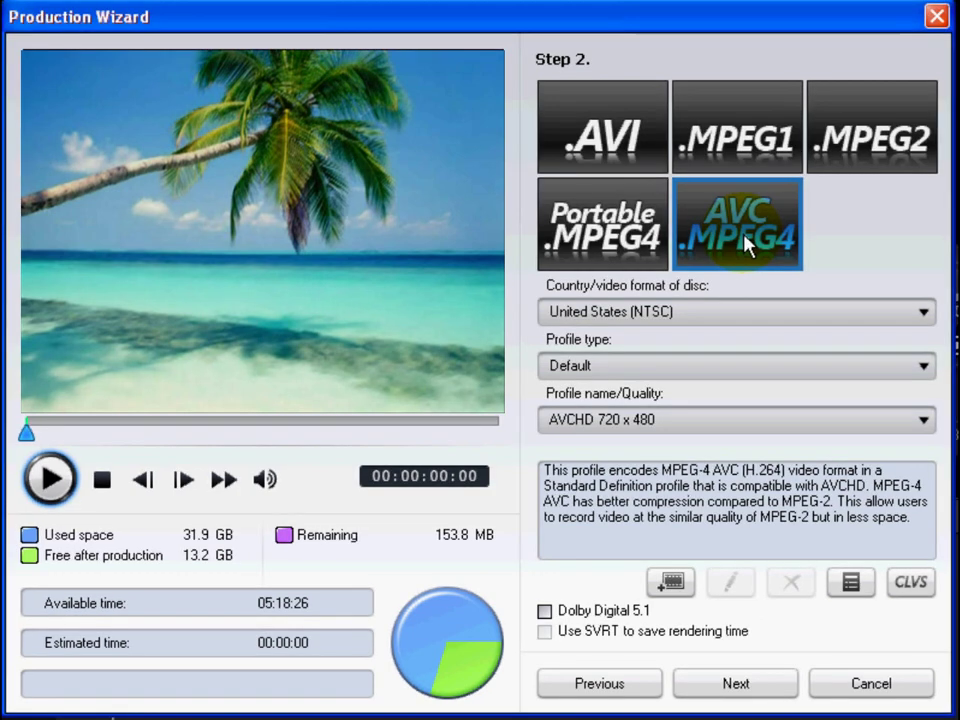
{"action": "left_click", "coordinate": [623, 688]}
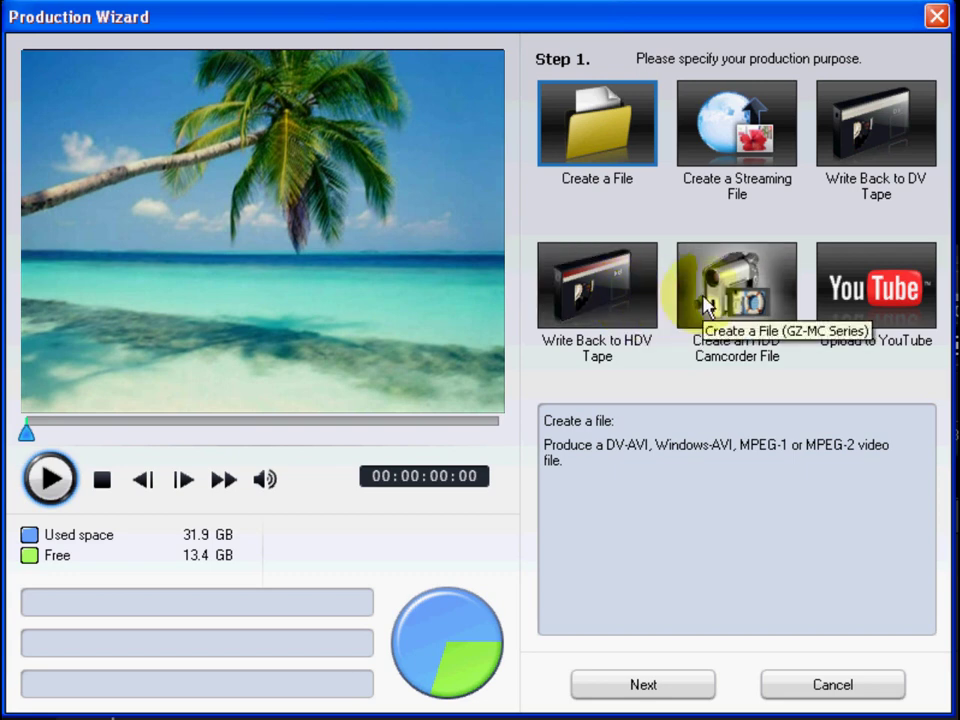
{"action": "left_click", "coordinate": [882, 312]}
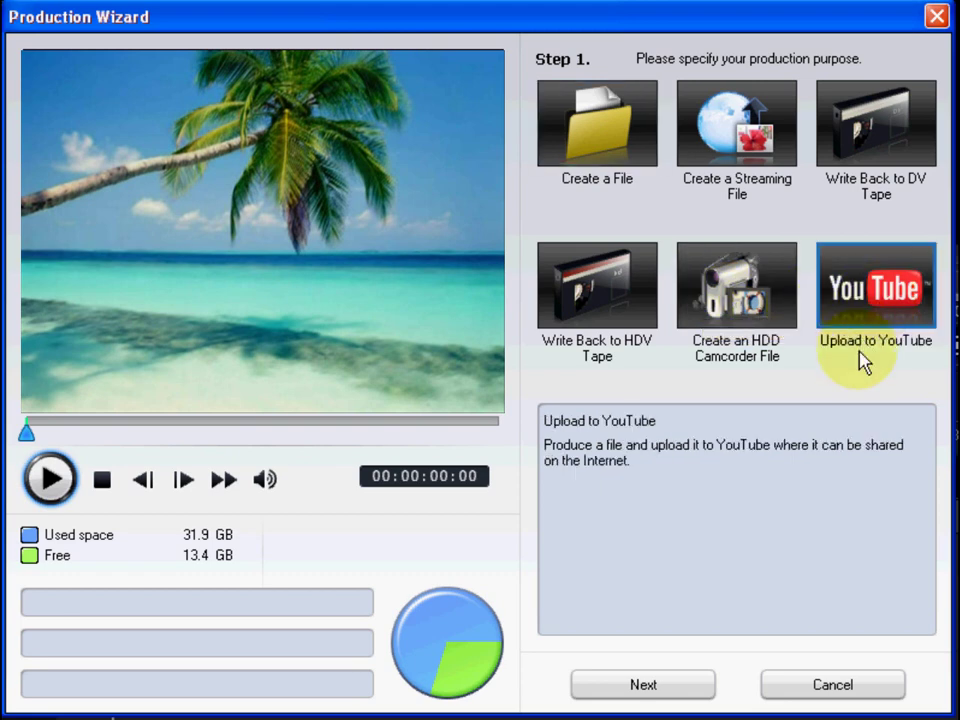
Move on to the YouTube log-in step, where the saved account details are already filled in
{"action": "left_click", "coordinate": [650, 688]}
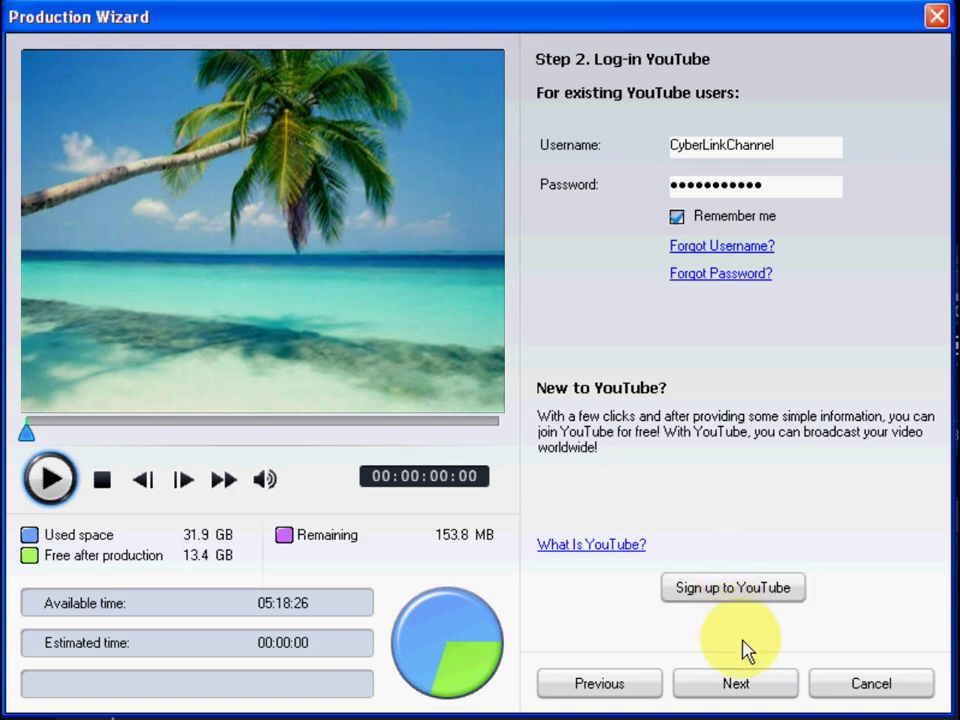
Accept the saved log-in and enter title 'My Canadian Vacation', a Canada trip description, and tag 'Canada vacation'
{"action": "left_click", "coordinate": [743, 688]}
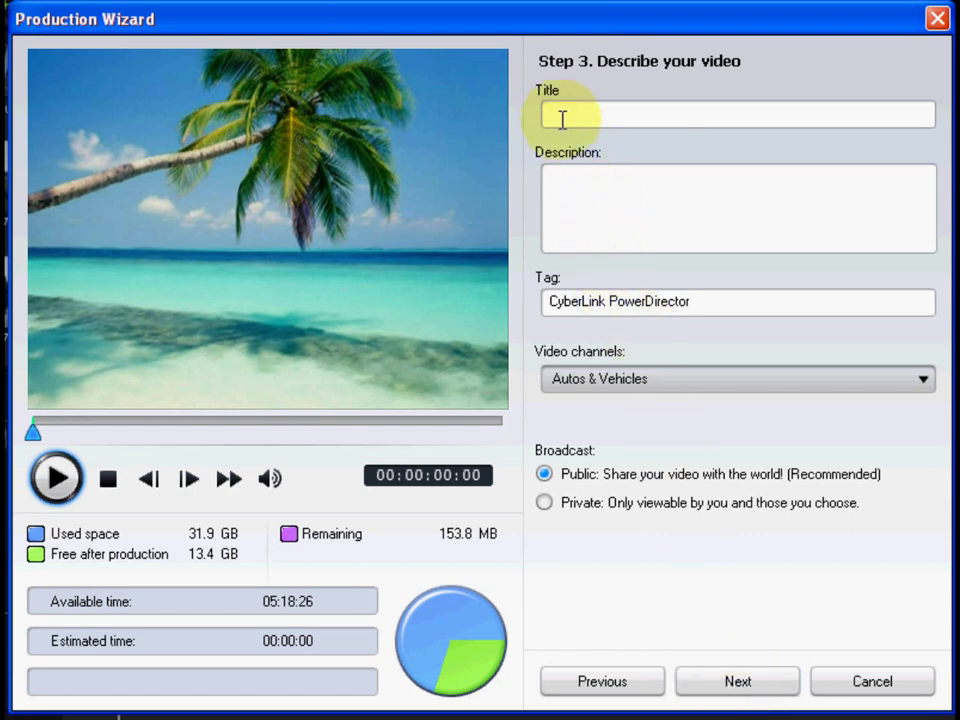
{"action": "type", "text": "My Canadian Vacation"}
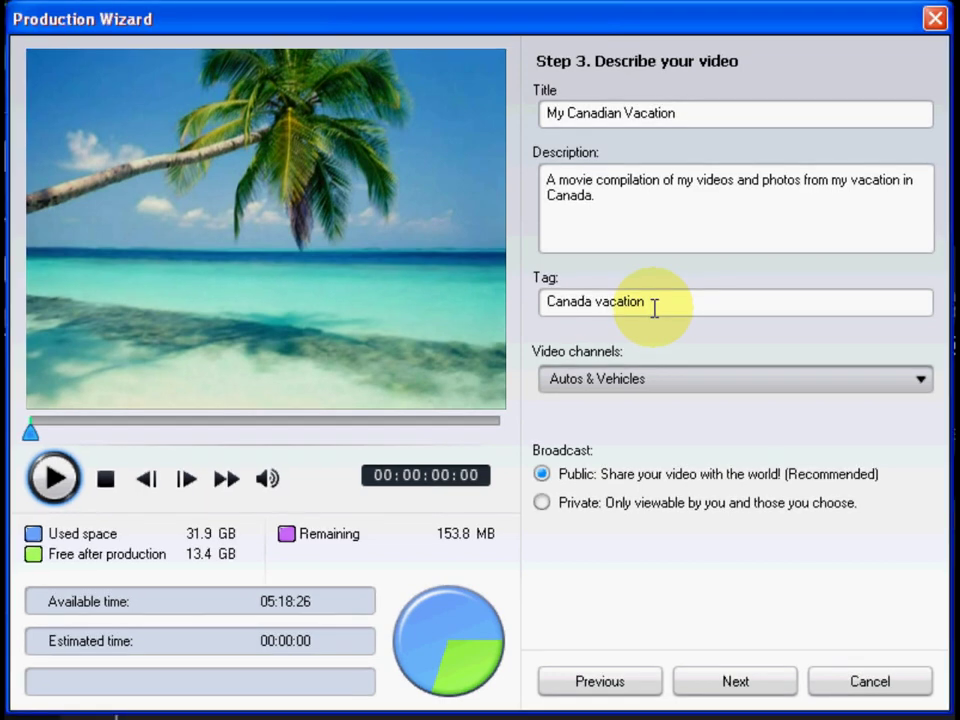
{"action": "left_click", "coordinate": [921, 384]}
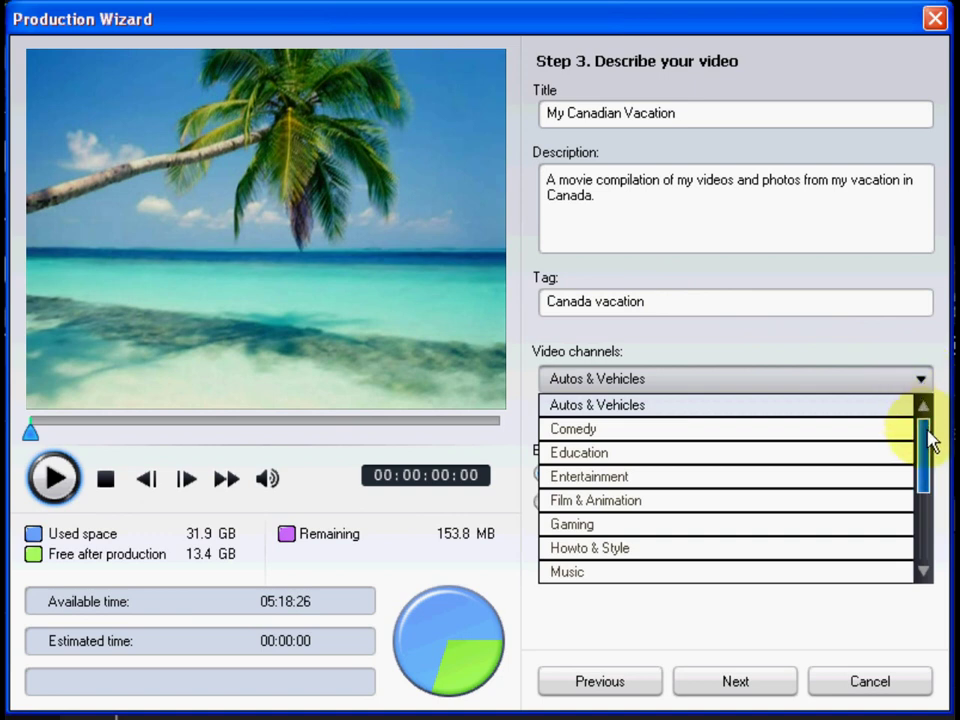
Select Travel & Events as the video channel and go on to the profile quality step
{"action": "left_click_drag", "start_coordinate": [926, 447], "coordinate": [924, 510]}
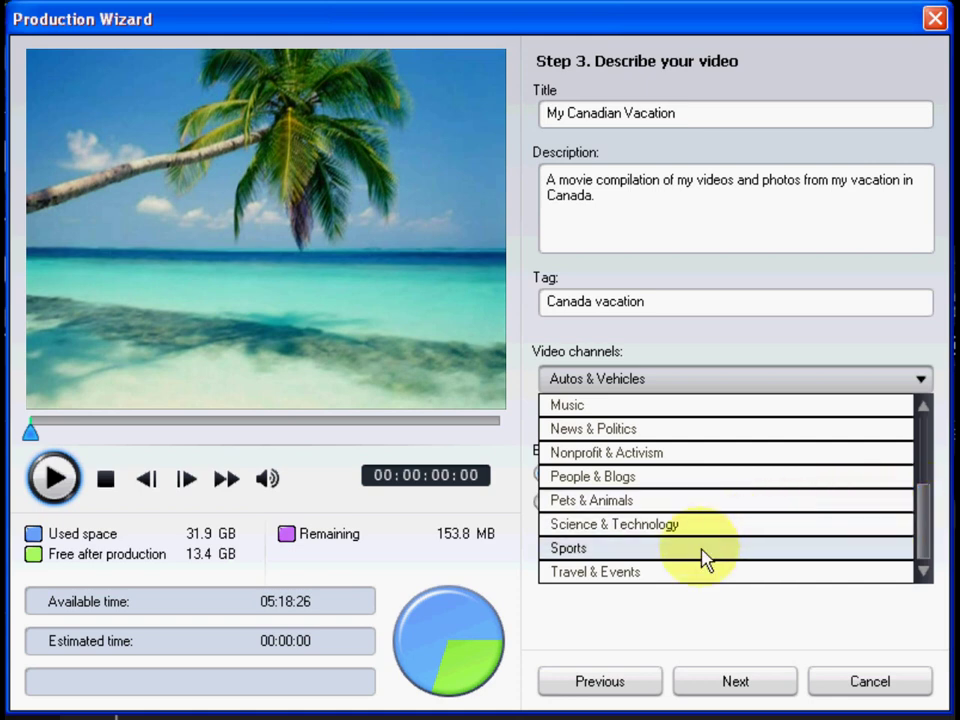
{"action": "left_click", "coordinate": [609, 575]}
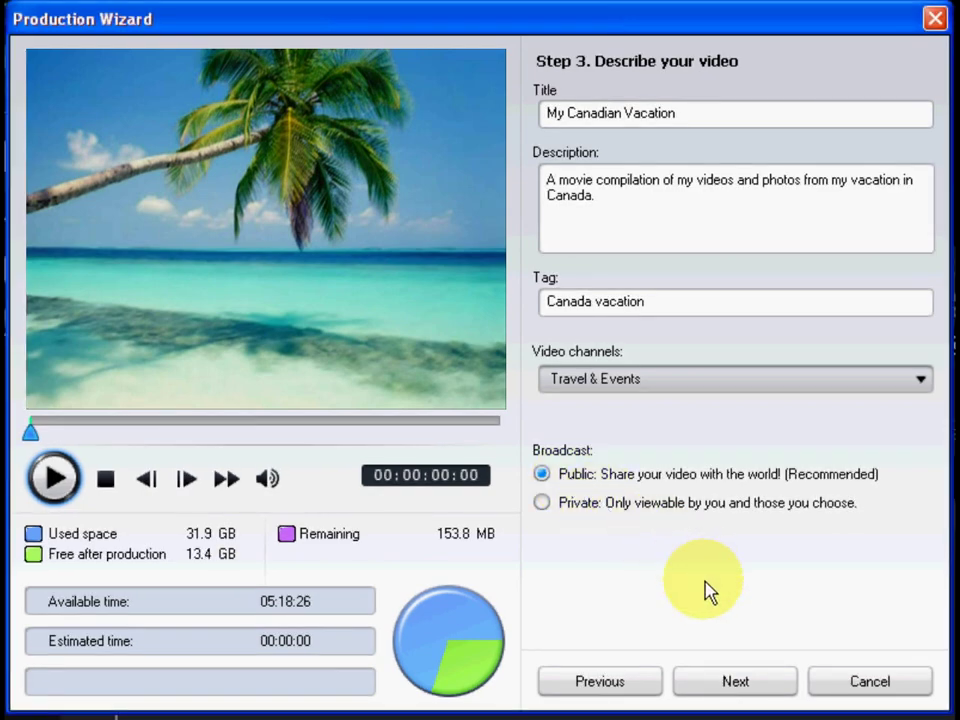
{"action": "left_click", "coordinate": [729, 681]}
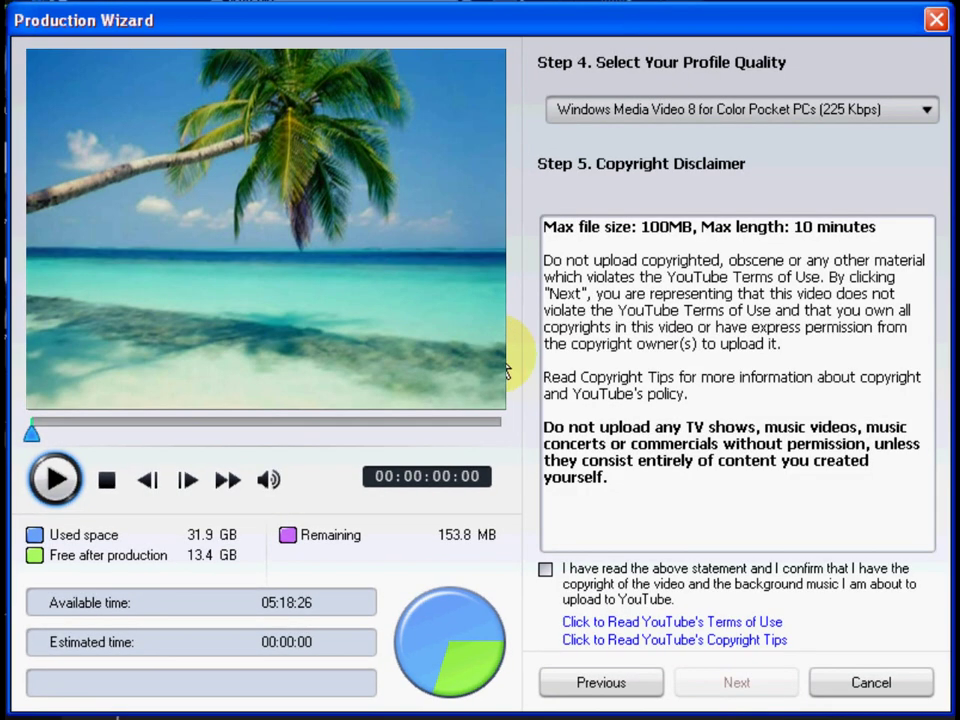
{"action": "left_click", "coordinate": [927, 112]}
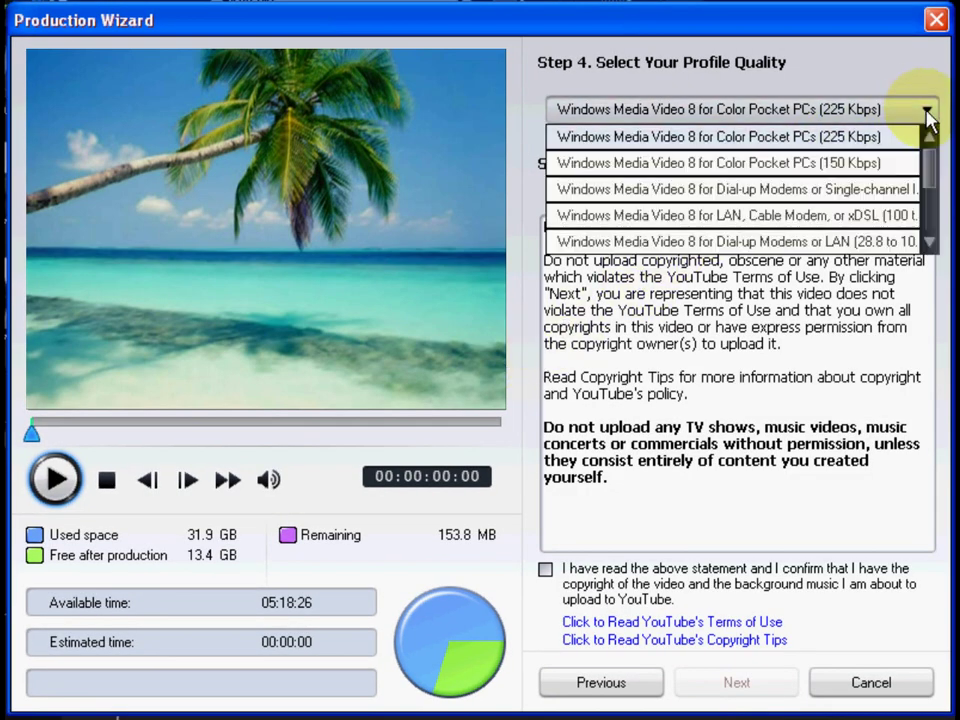
Choose Windows Media Video 9 DVD Quality (2000Kbps), confirm the copyright disclaimer, and continue
{"action": "left_click", "coordinate": [929, 243]}
{"action": "left_click", "coordinate": [929, 247]}
{"action": "left_click", "coordinate": [929, 247]}
{"action": "left_click", "coordinate": [929, 247]}
{"action": "left_click", "coordinate": [929, 247]}
{"action": "left_click_drag", "start_coordinate": [931, 197], "coordinate": [932, 198]}
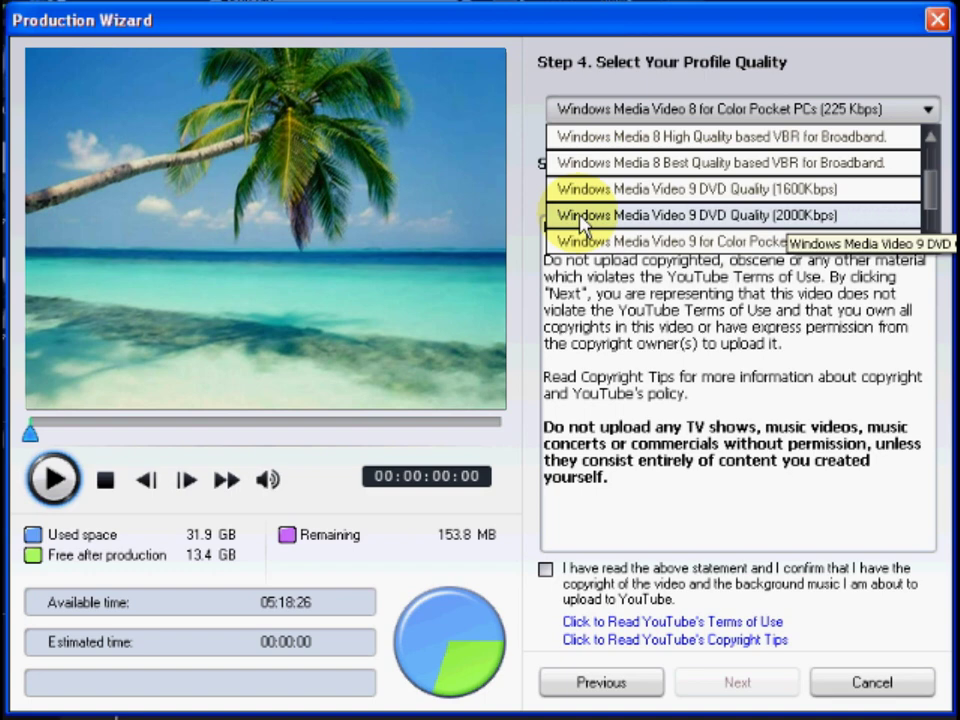
{"action": "left_click", "coordinate": [580, 216]}
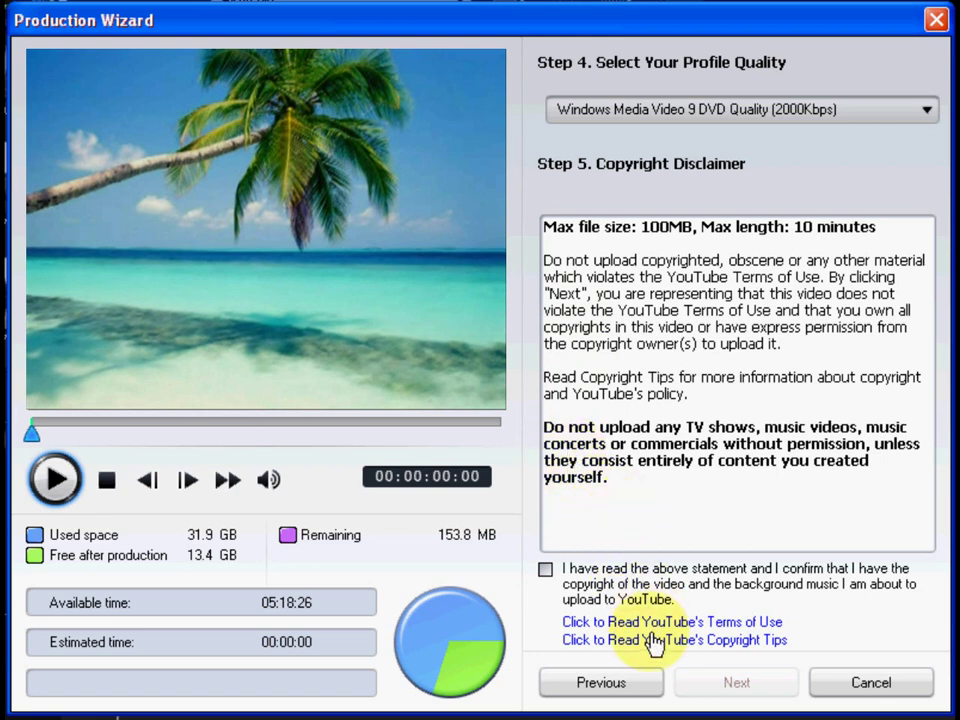
{"action": "left_click", "coordinate": [545, 570]}
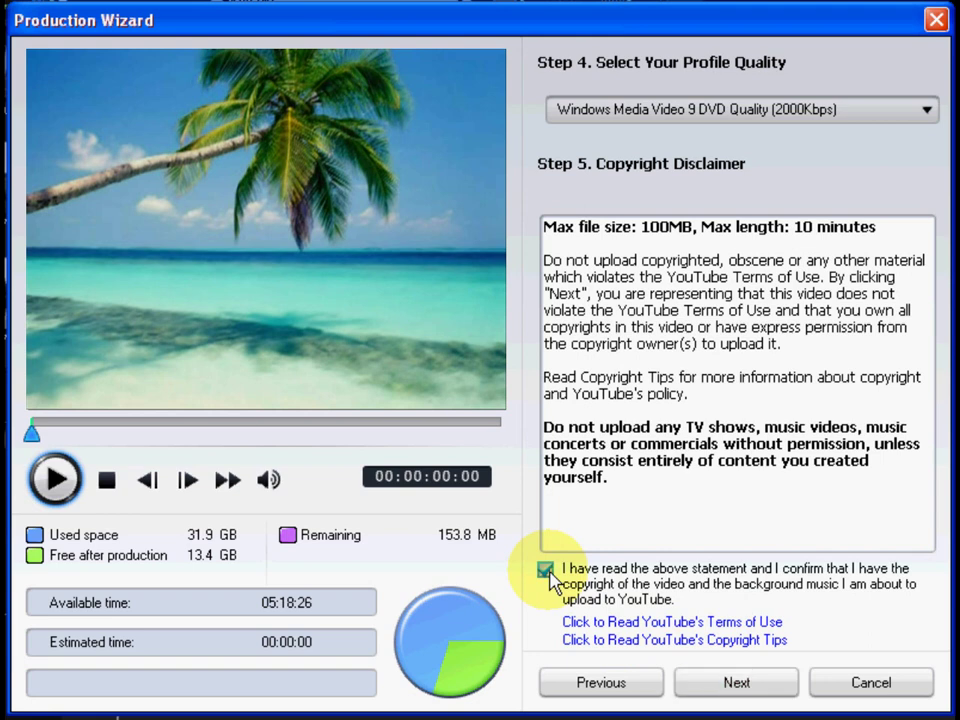
{"action": "left_click", "coordinate": [737, 683]}
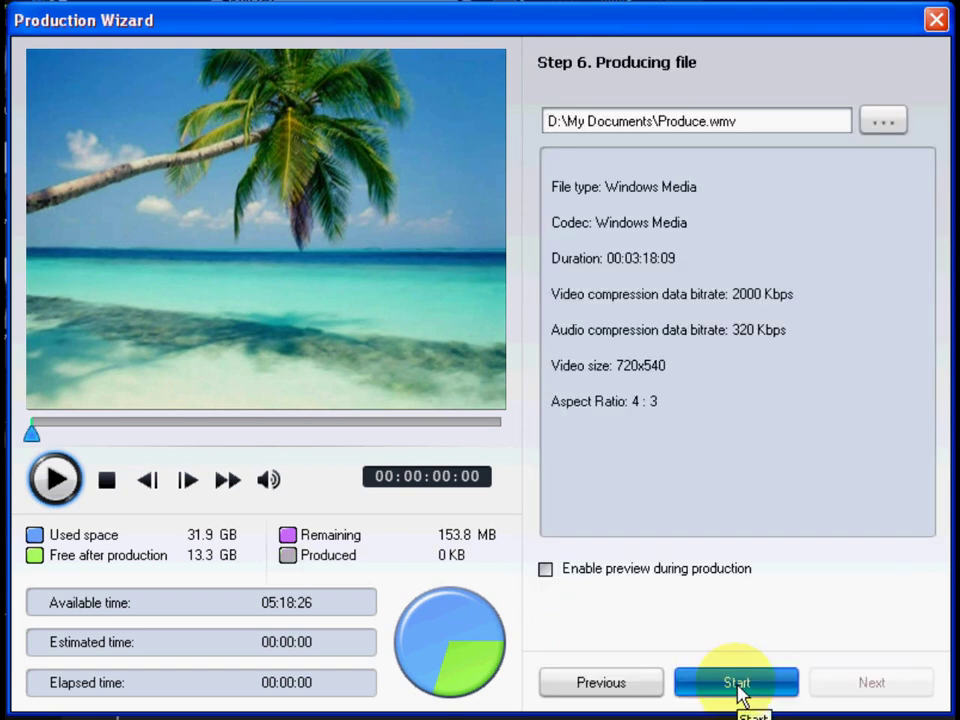
Rename the output file from Produce to mycanadavacation.wmv in My Documents and start producing
{"action": "left_click", "coordinate": [705, 121]}
{"action": "left_click_drag", "start_coordinate": [705, 121], "coordinate": [658, 121]}
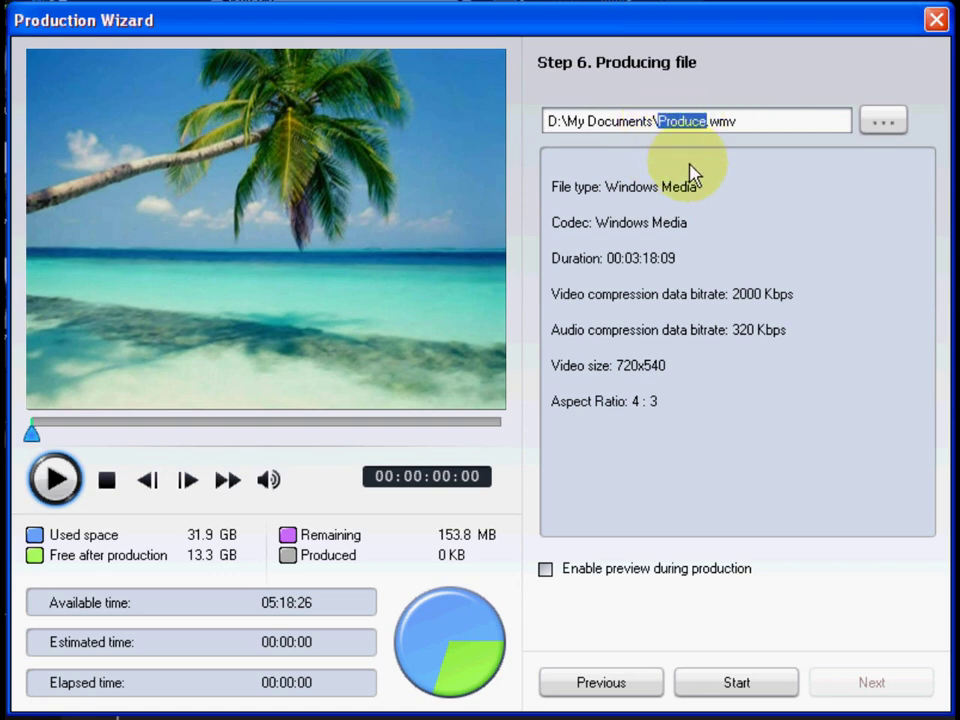
{"action": "type", "text": "my"}
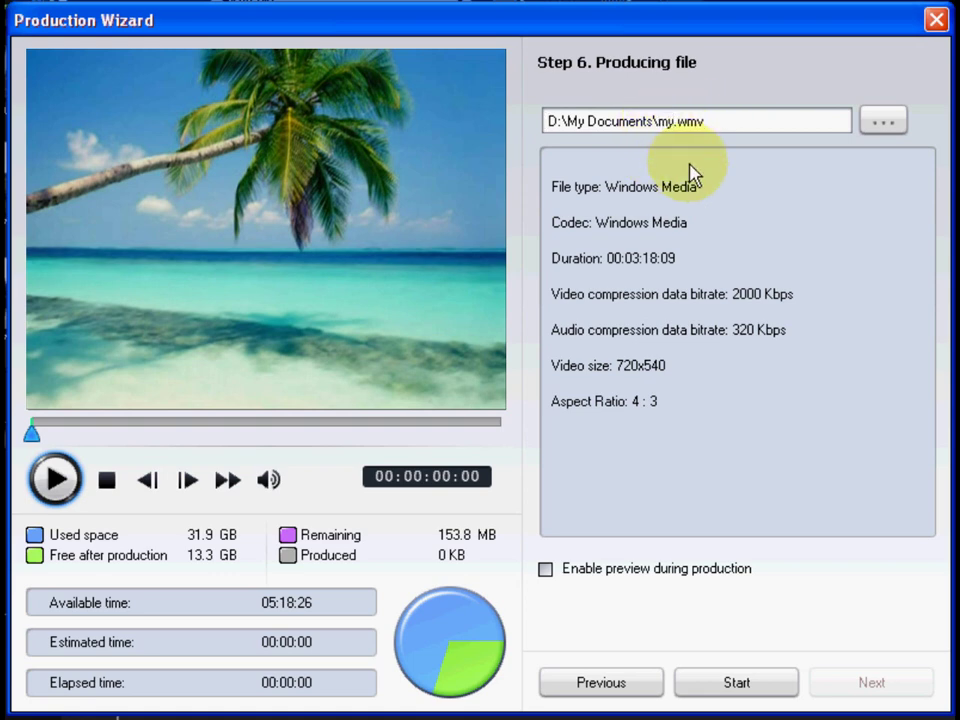
{"action": "type", "text": "canada"}
{"action": "type", "text": "vacation"}
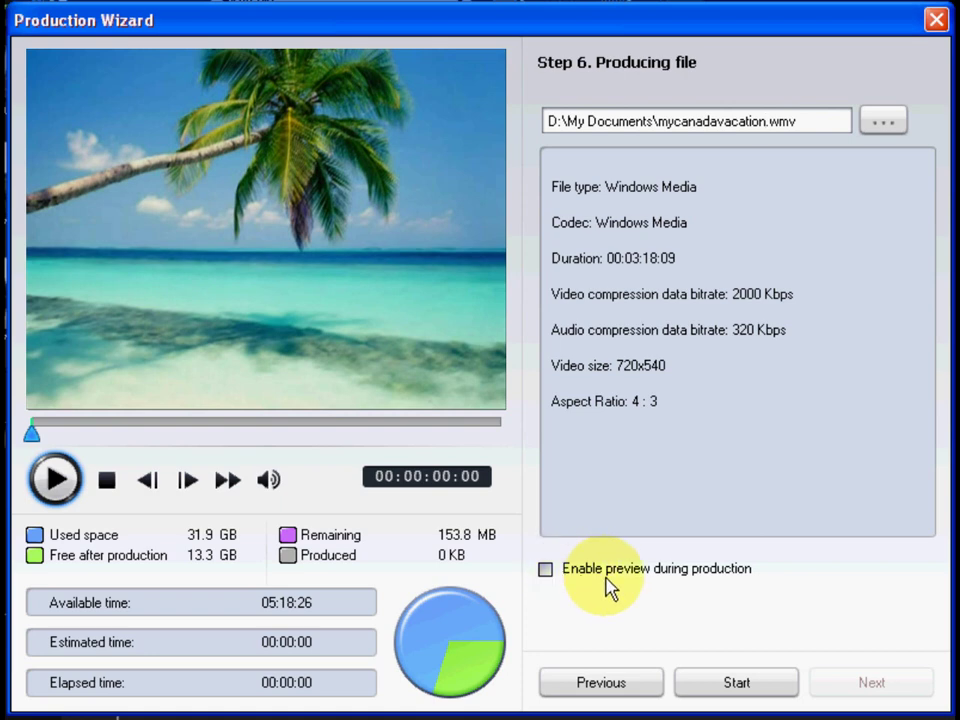
{"action": "left_click", "coordinate": [737, 683]}
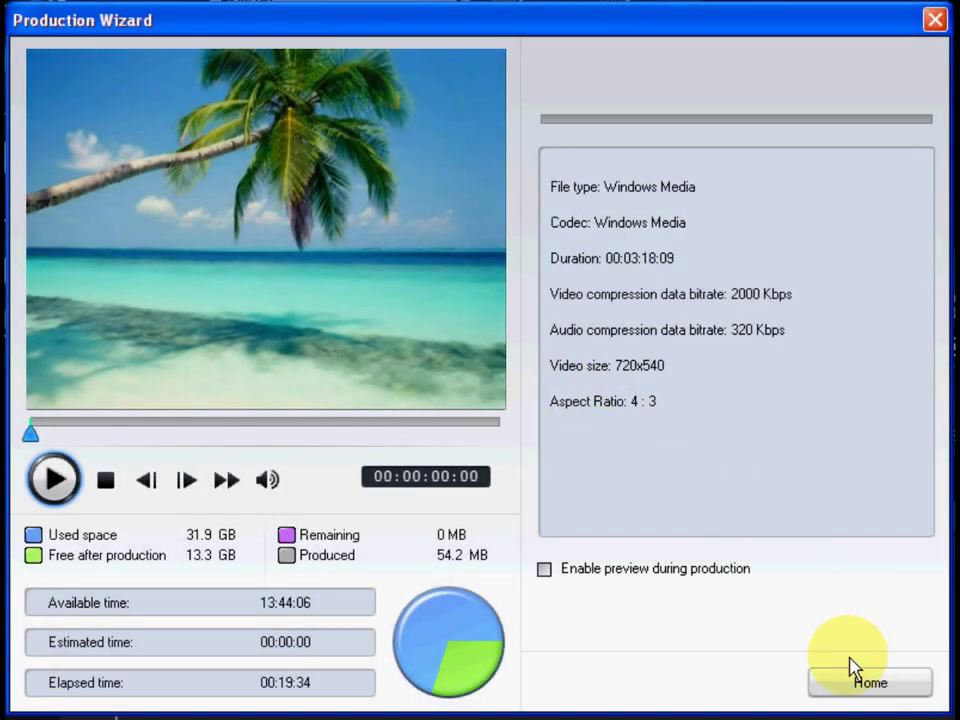
Return to the editing view after the 54.2 MB mycanadavacation.wmv file is produced
{"action": "left_click", "coordinate": [860, 683]}
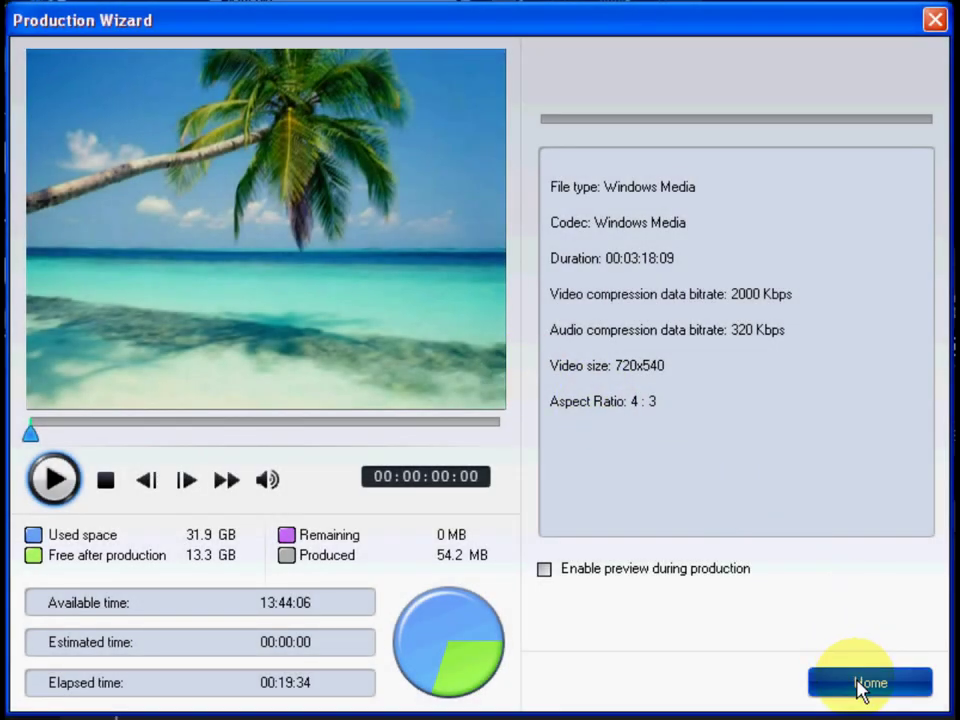